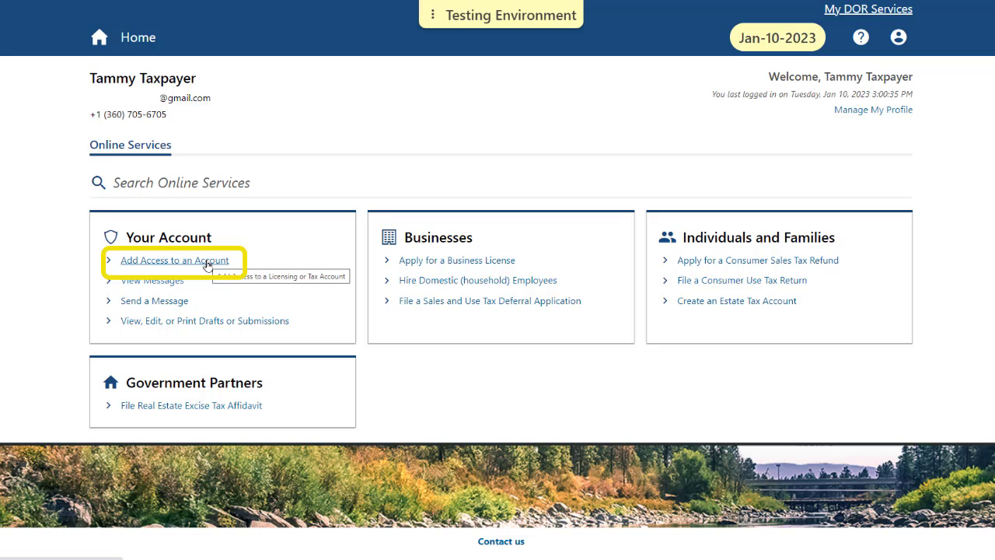
# Begin adding account access and request that a Letter ID be mailed to the address on file.
pyautogui.click(207, 265)
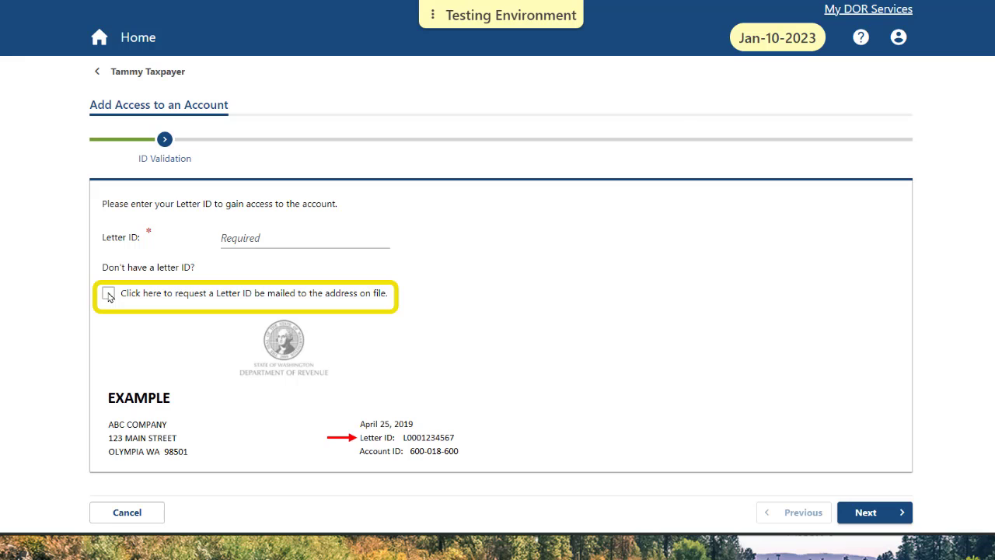
pyautogui.click(108, 294)
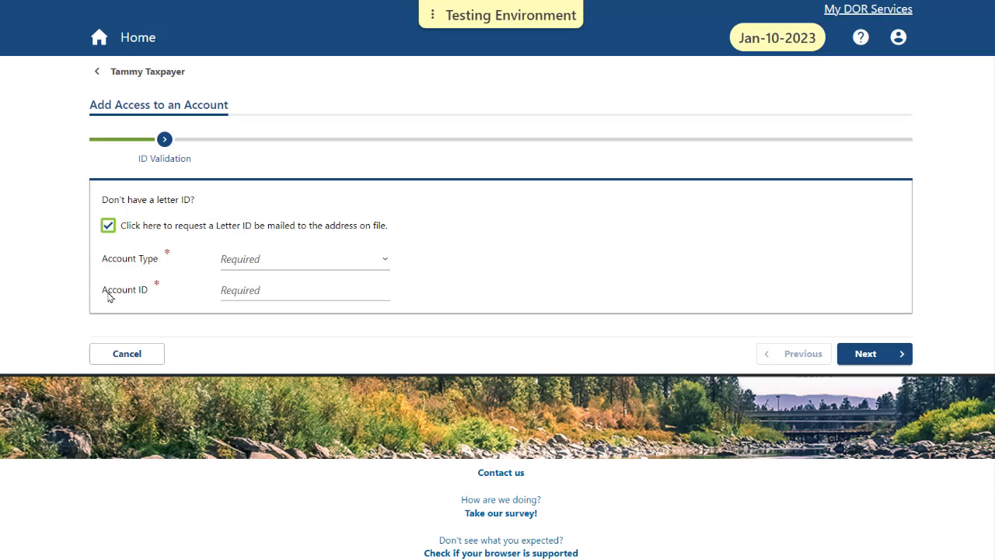
# Submit the mailed Letter ID request for account type Excise Tax with its account ID.
pyautogui.click(385, 263)
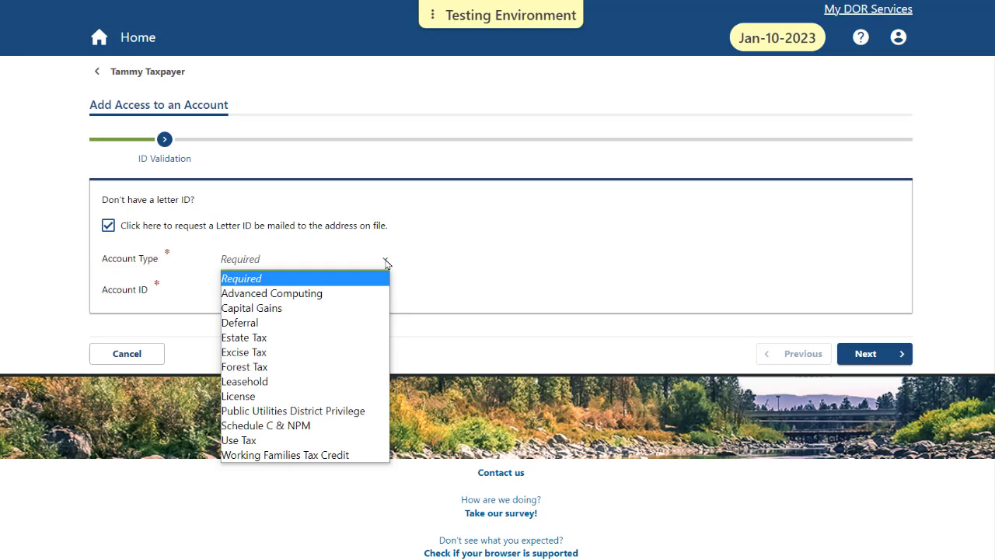
pyautogui.click(244, 352)
pyautogui.press('Tab')
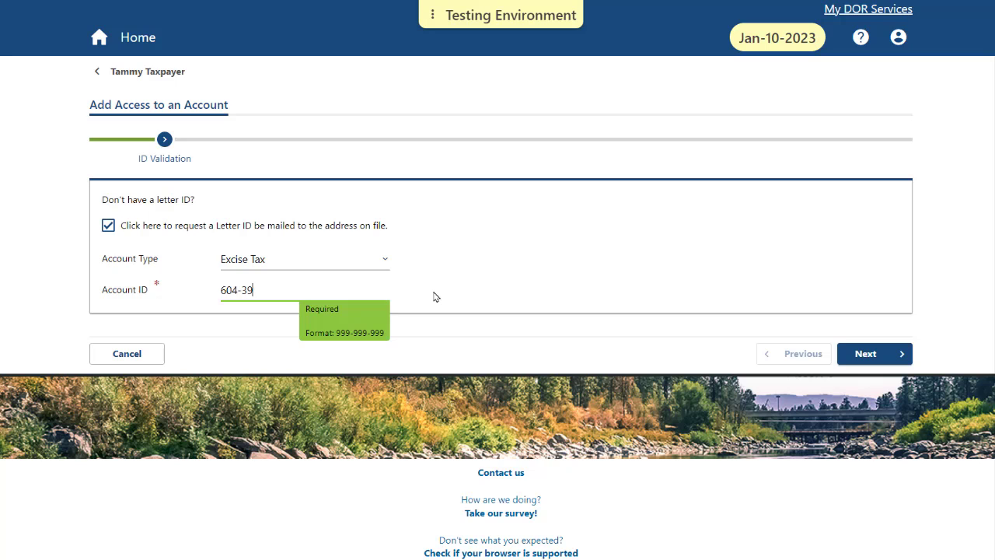
pyautogui.click(888, 357)
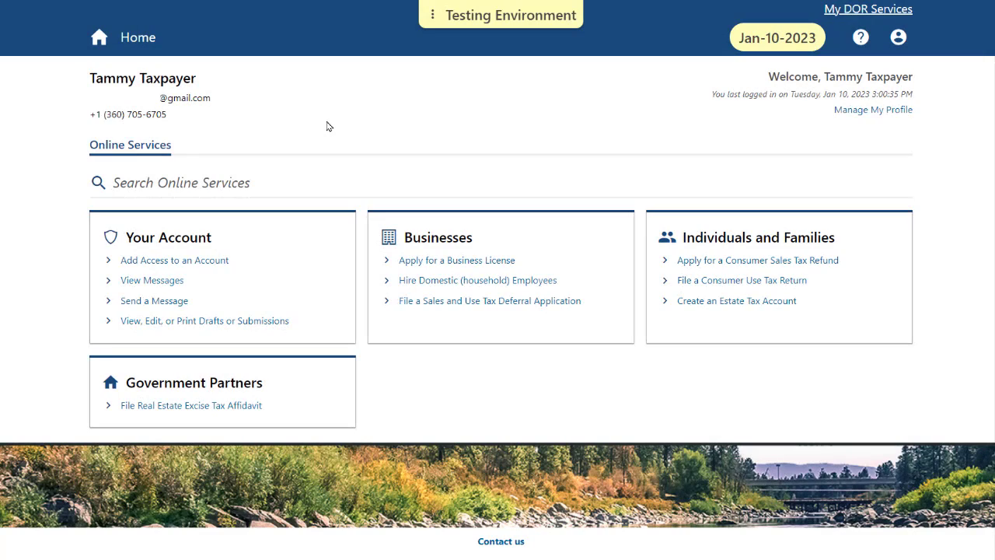
# Start a new account access request and validate the received Letter ID.
pyautogui.click(222, 263)
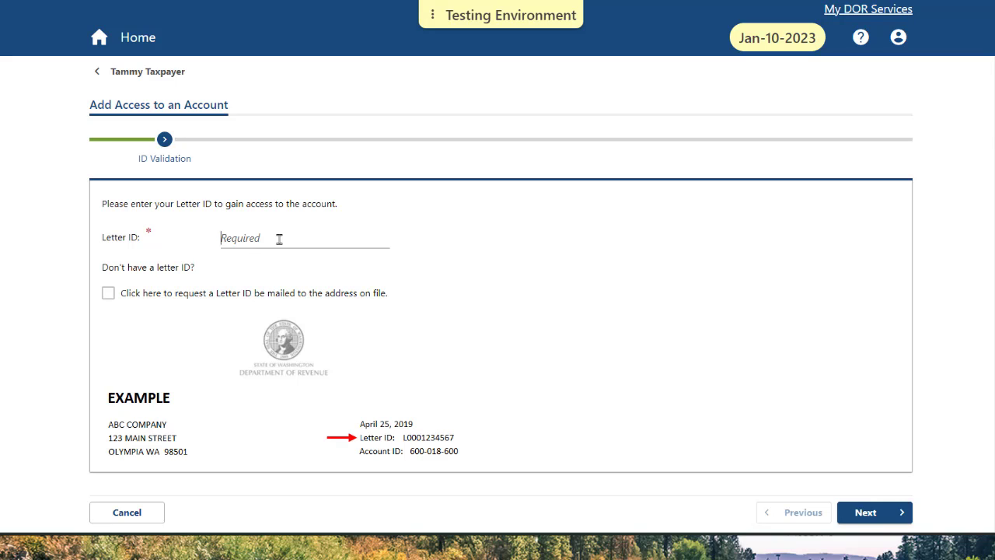
pyautogui.click(279, 238)
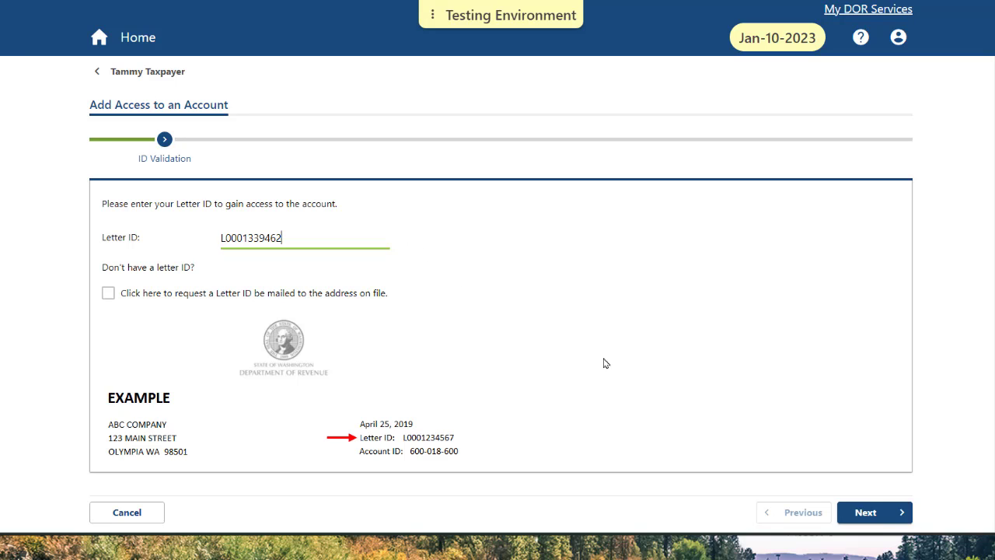
pyautogui.click(885, 516)
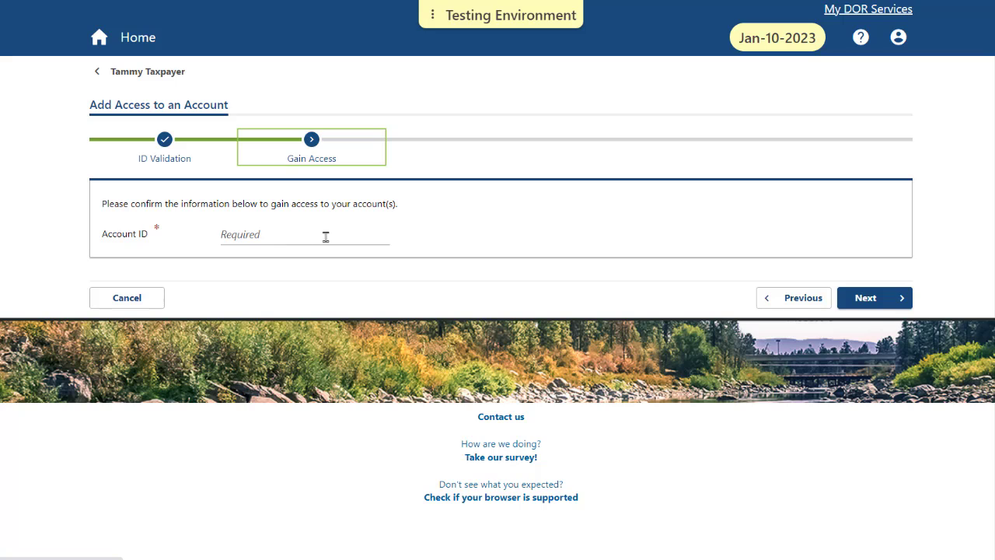
# Enter the Excise Tax account ID, review the confirmation details, and submit the request.
pyautogui.click(327, 234)
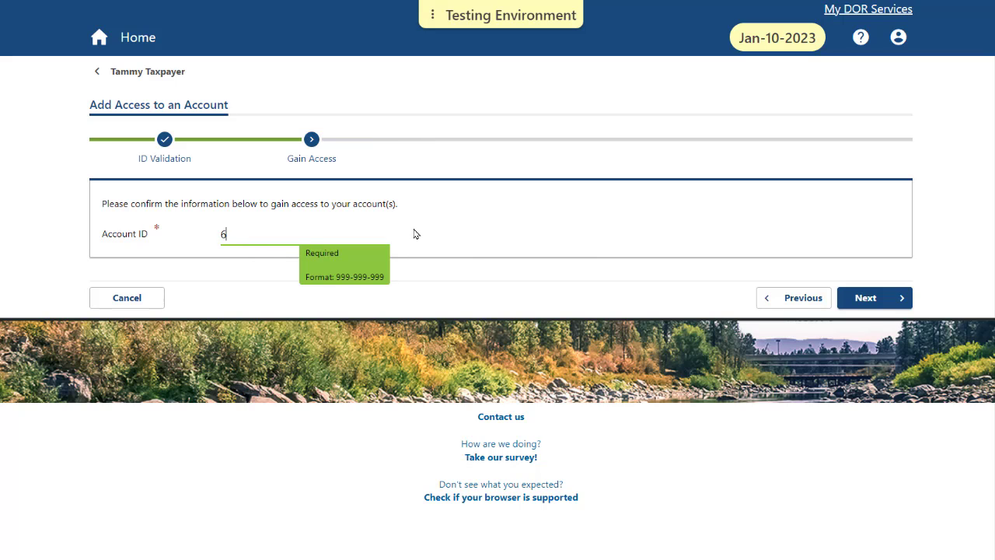
pyautogui.click(887, 300)
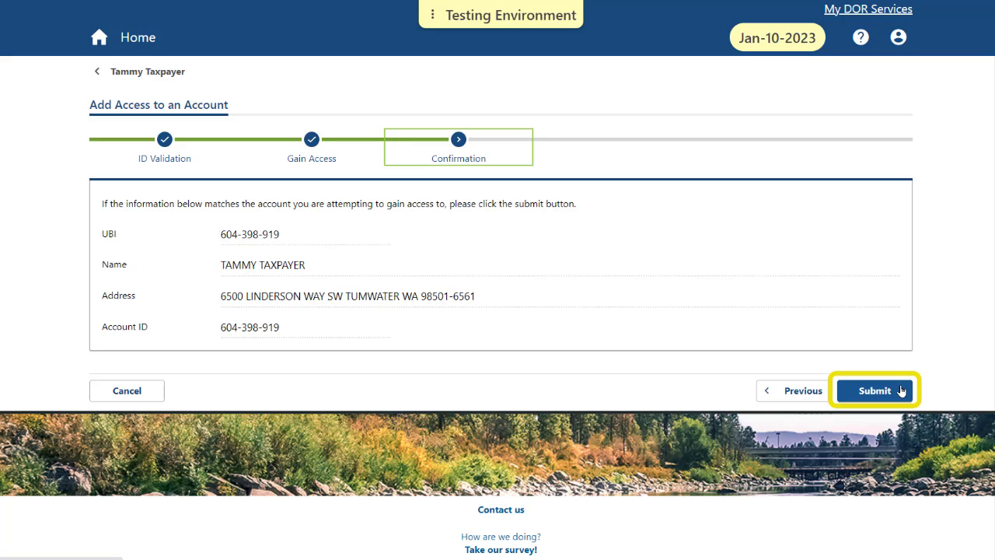
pyautogui.click(901, 390)
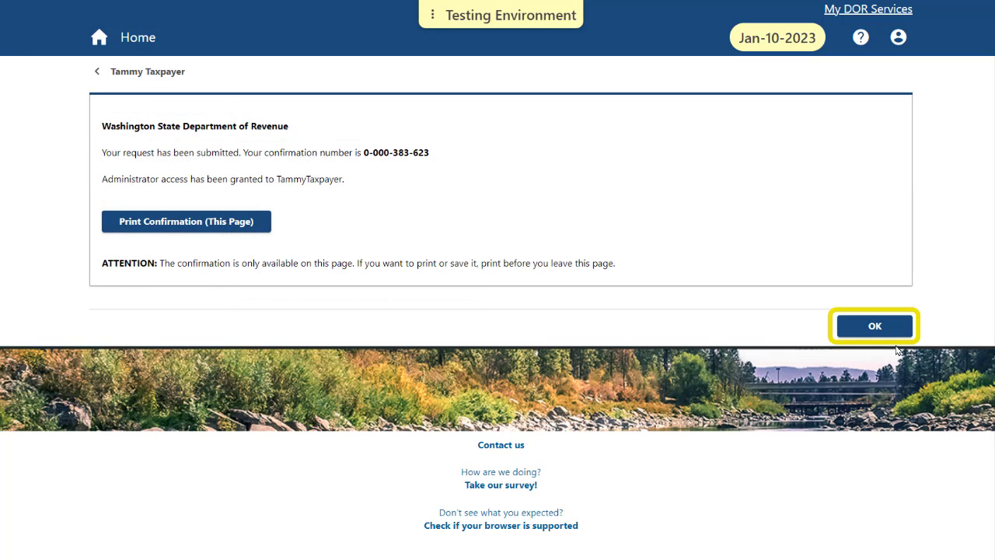
# Close the confirmation and view the Summary listing Excise Tax with a $0.00 balance.
pyautogui.click(898, 327)
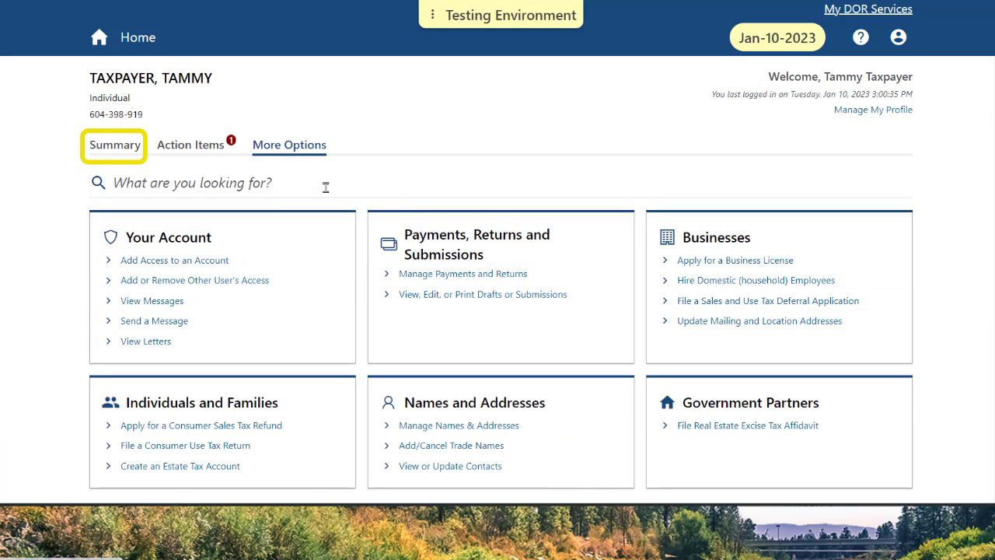
pyautogui.click(99, 150)
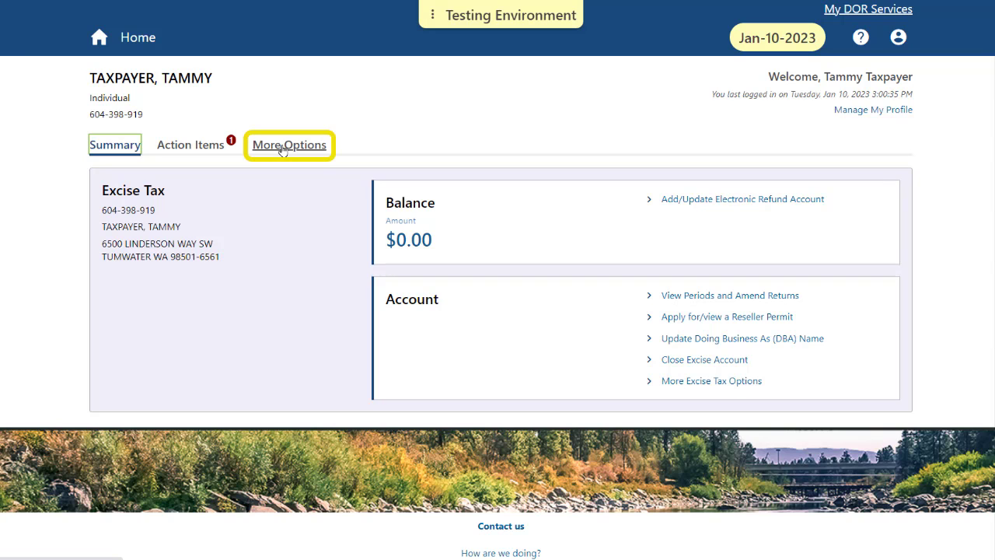
# Request access to another account with a new Letter ID and the UBI, triggering an administrator-exists error.
pyautogui.click(283, 148)
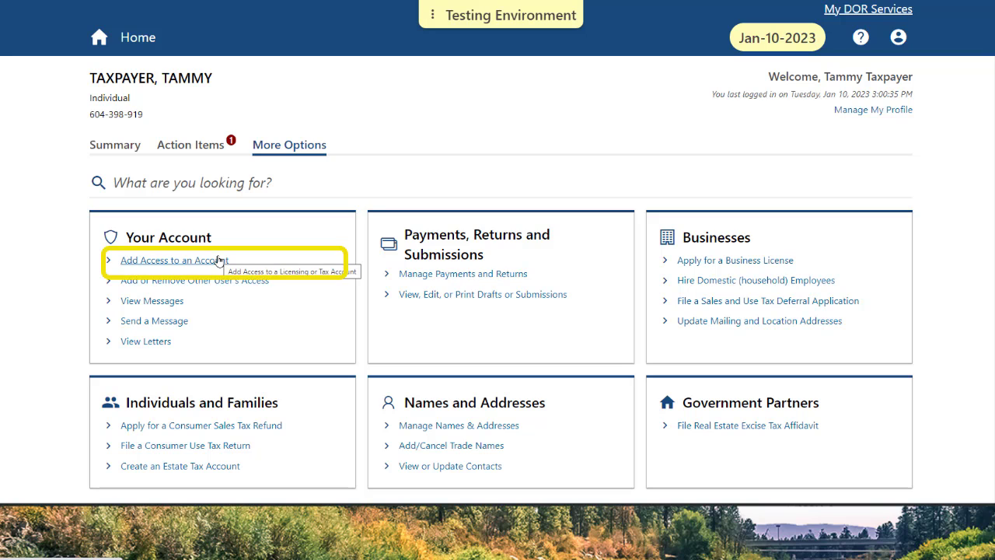
pyautogui.click(219, 261)
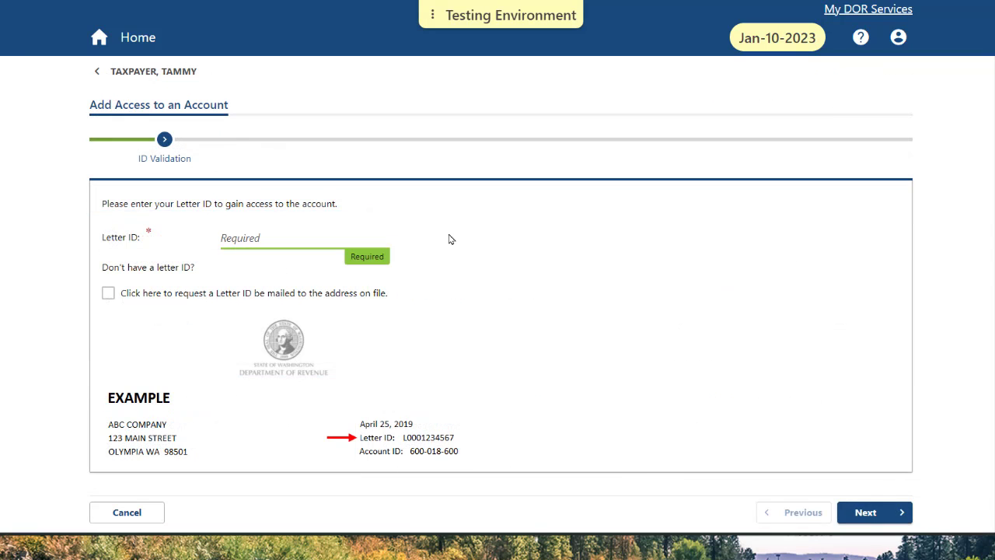
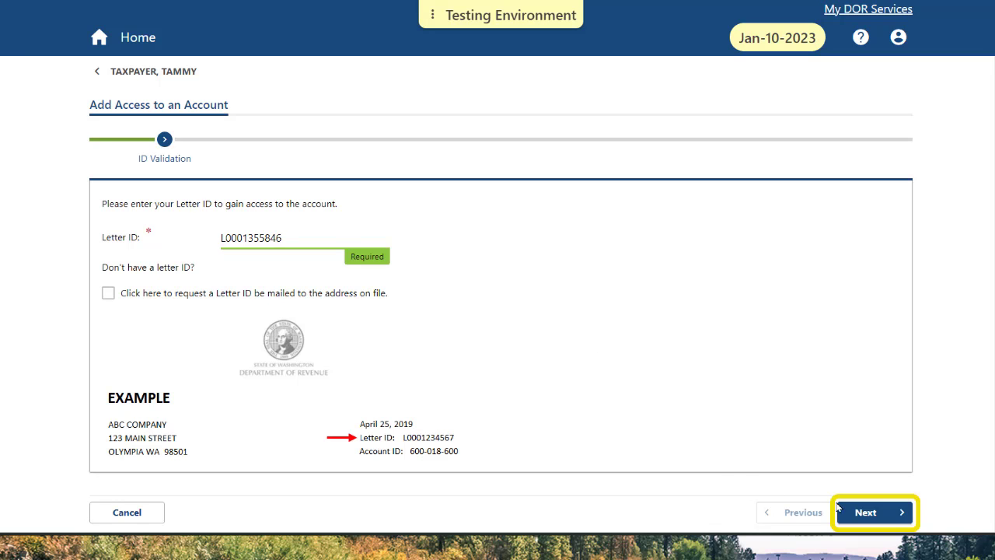
pyautogui.click(890, 515)
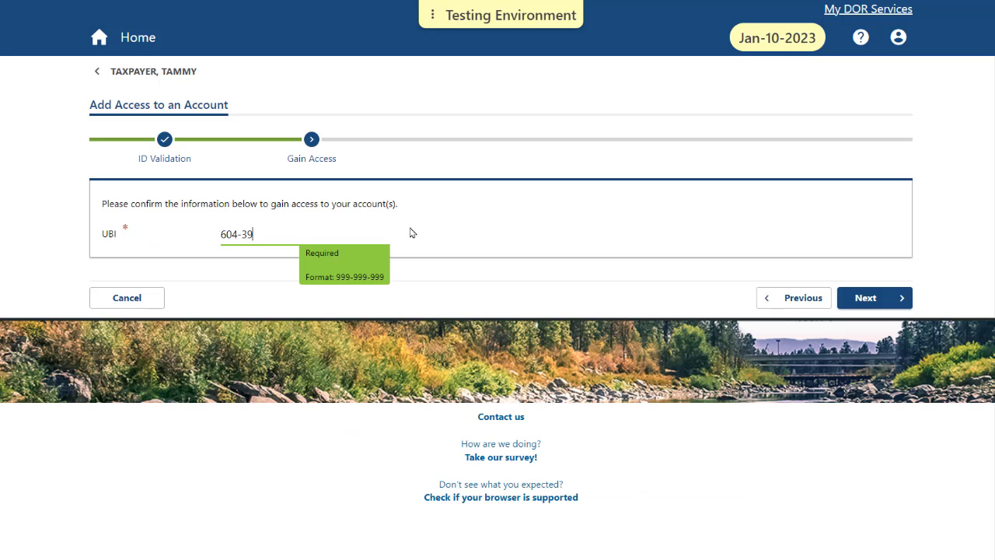
pyautogui.click(888, 299)
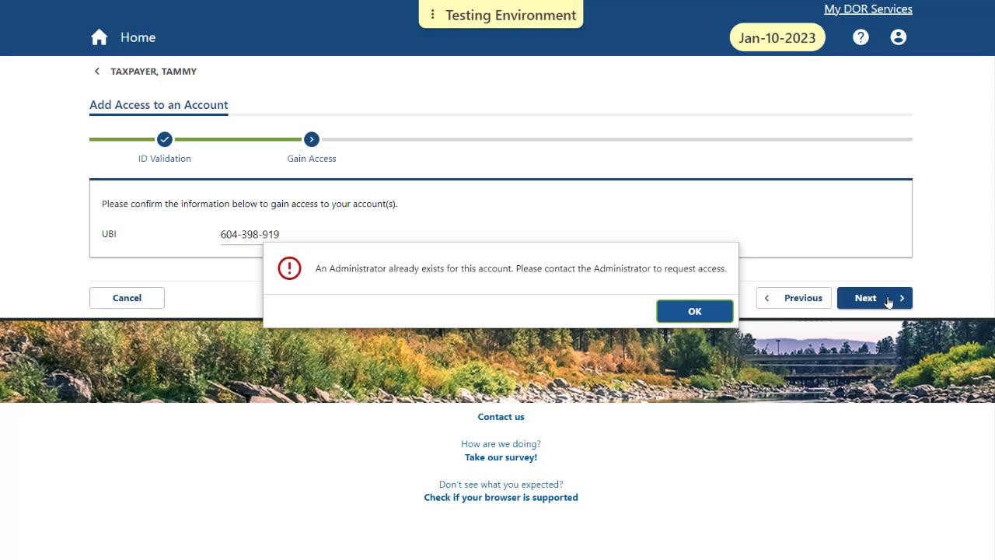
# Dismiss the administrator-already-exists alert to return to the Excise Tax Summary.
pyautogui.click(716, 311)
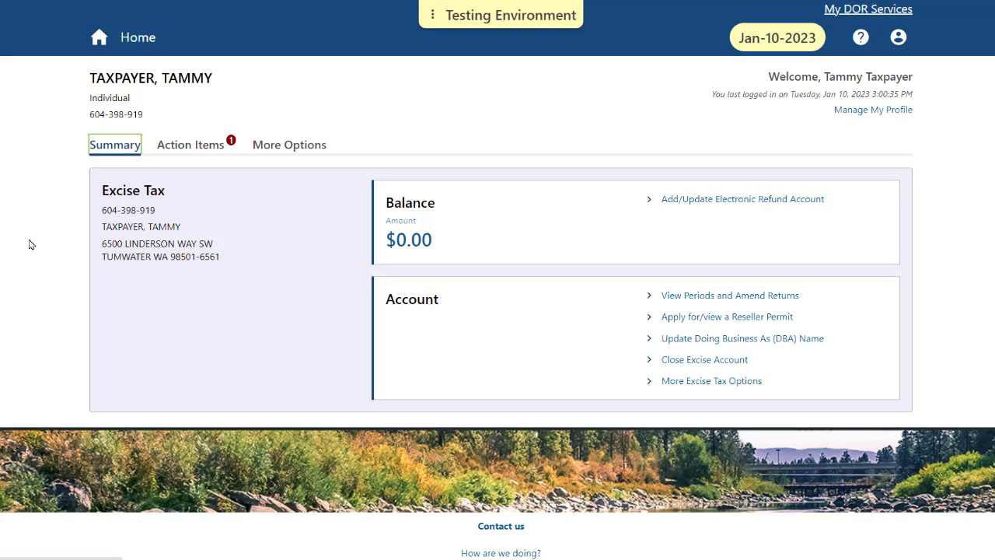
# Start another access request with a new Letter ID and the UBI, reaching the Confirmation step.
pyautogui.click(284, 149)
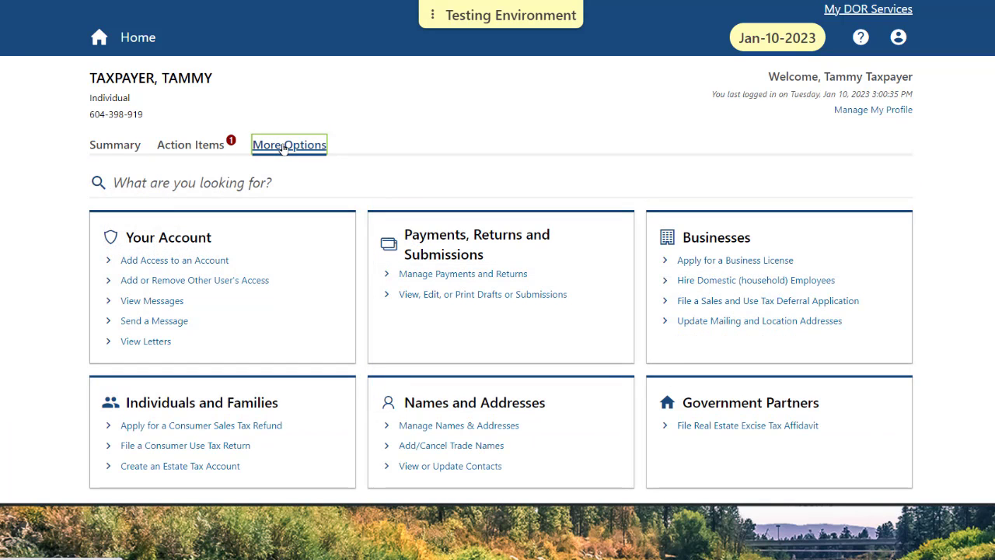
pyautogui.click(215, 264)
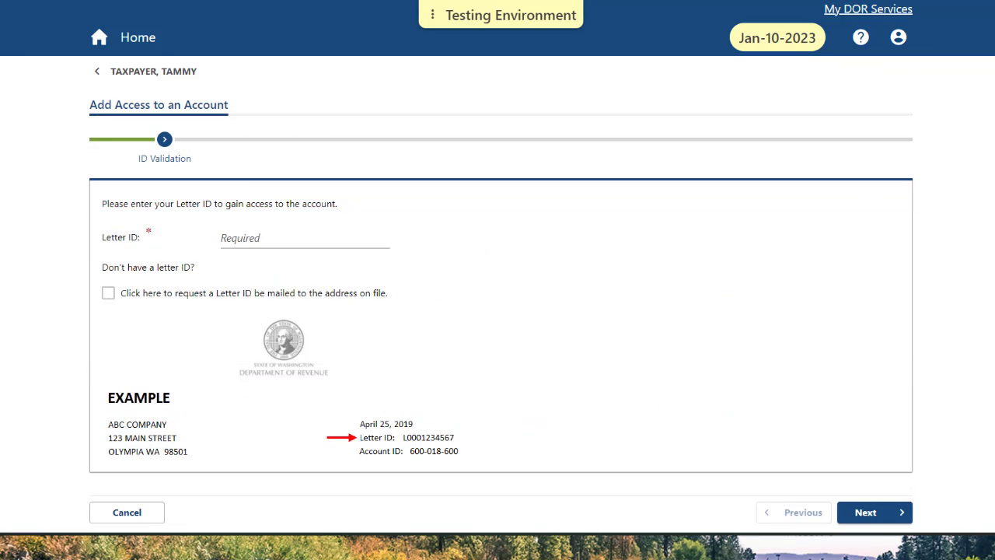
pyautogui.click(378, 233)
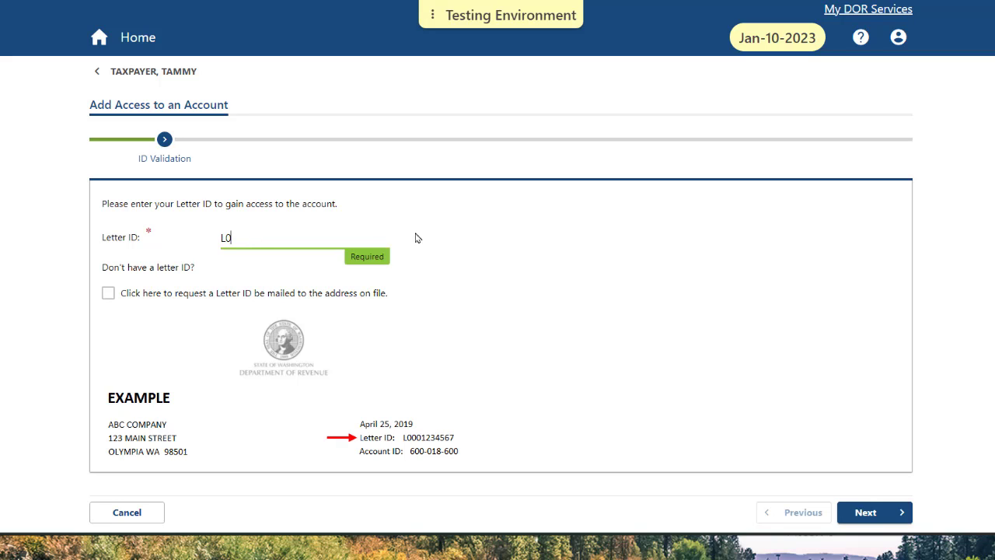
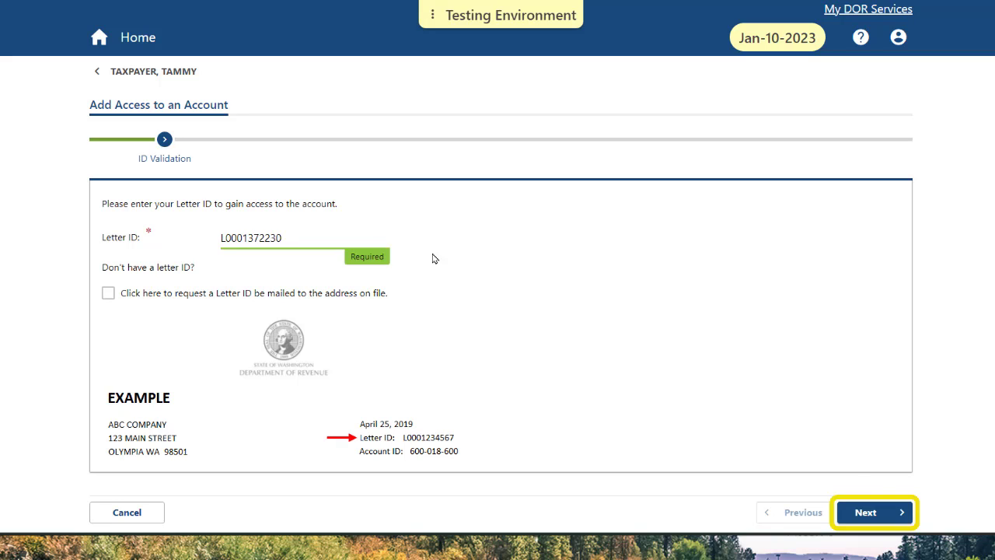
pyautogui.click(886, 514)
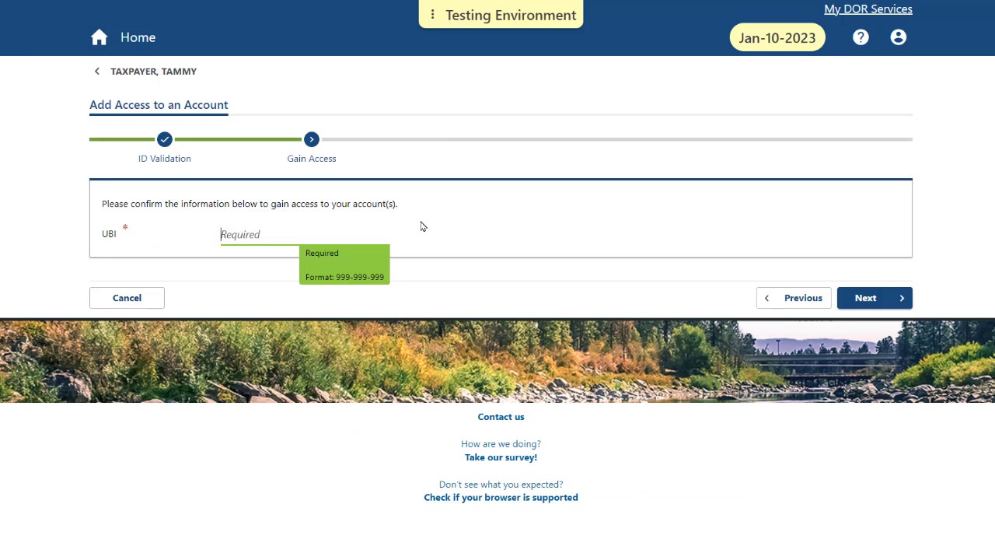
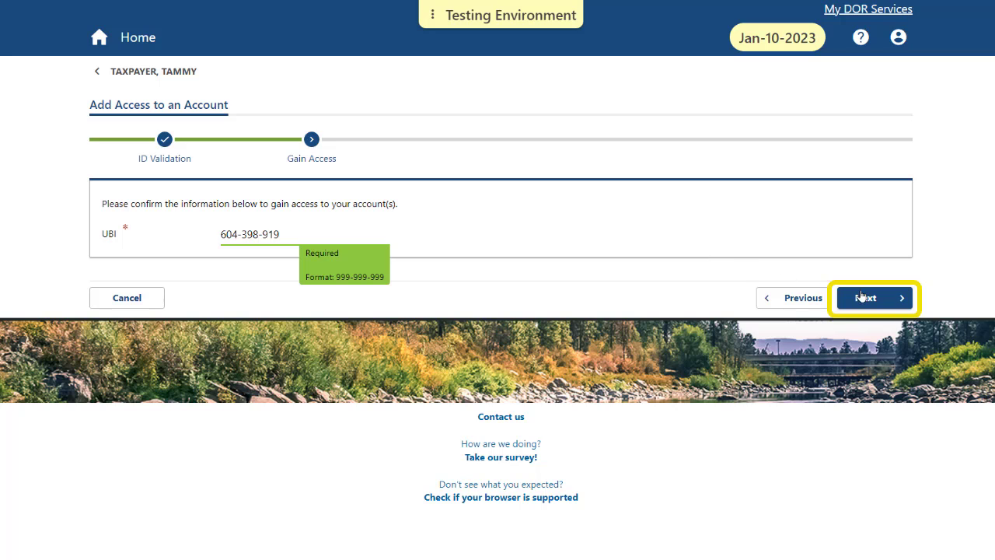
pyautogui.click(885, 298)
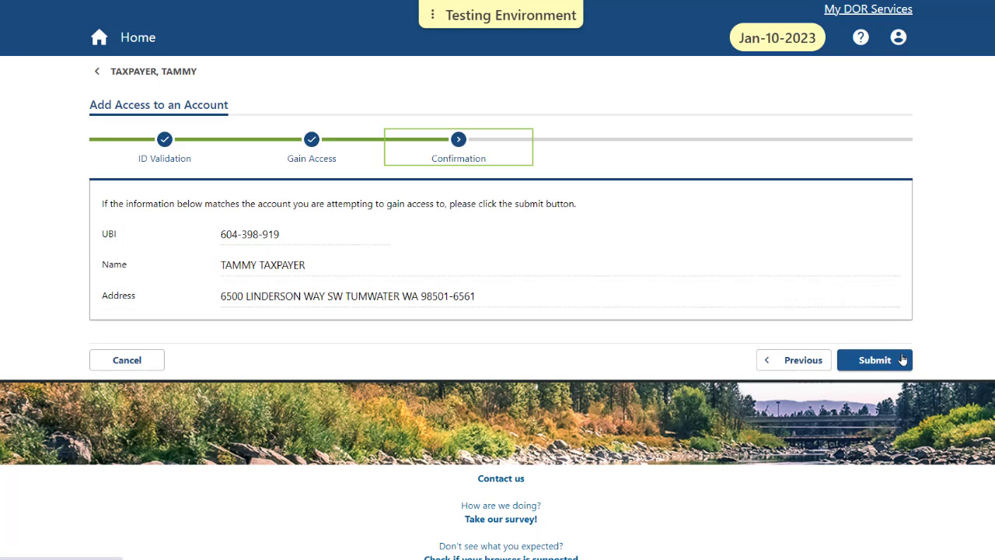
# Submit the request and check that the Summary lists both Excise Tax and License accounts.
pyautogui.click(902, 358)
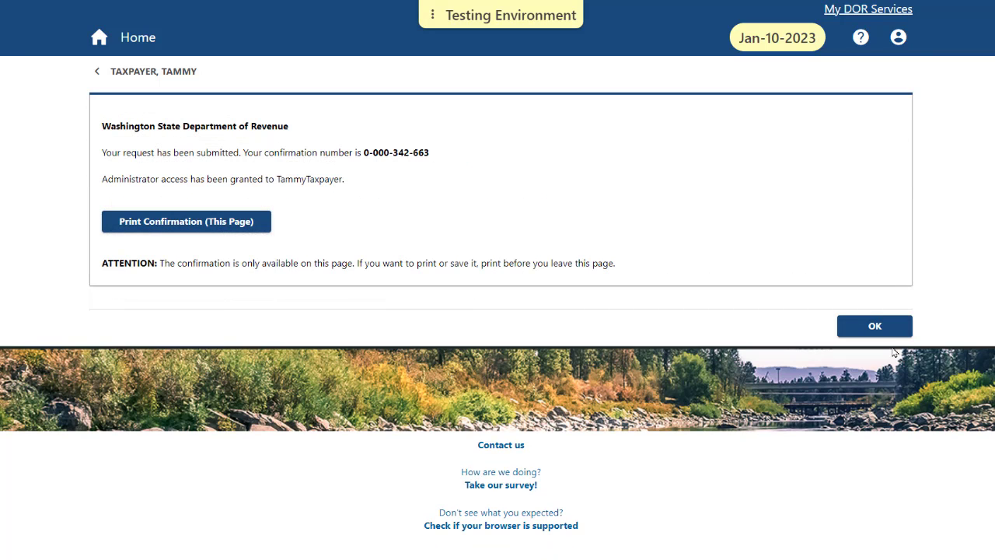
pyautogui.click(170, 79)
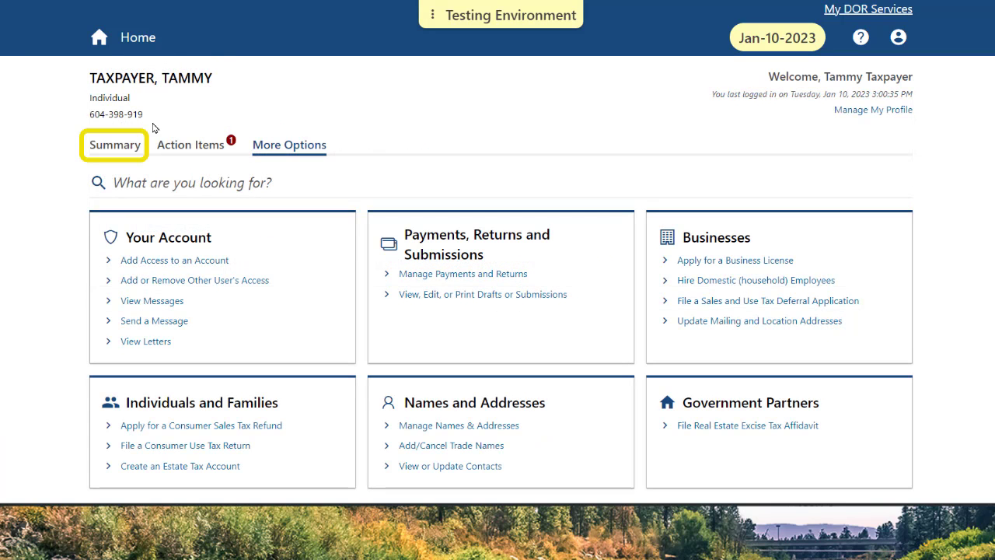
pyautogui.click(139, 150)
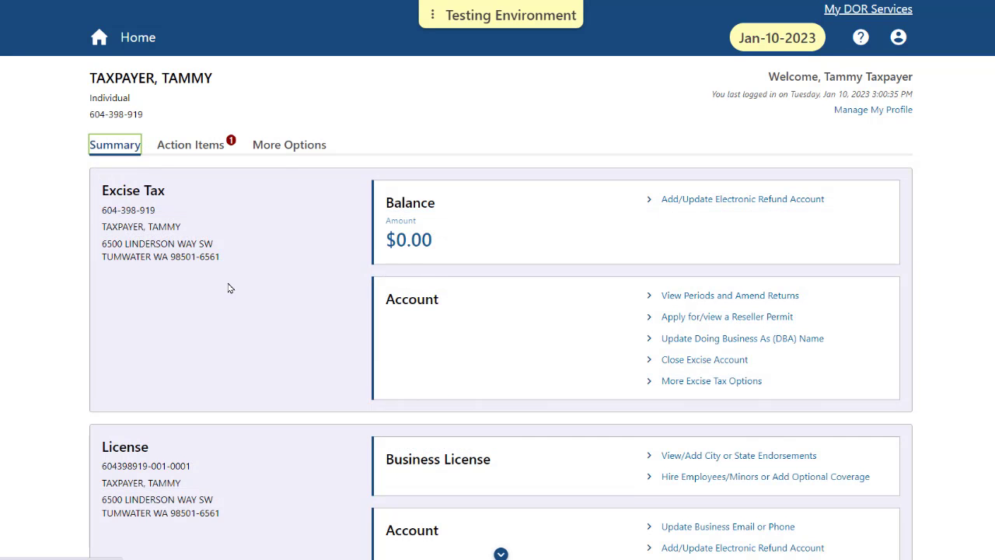
pyautogui.scroll(-1, 229, 289)
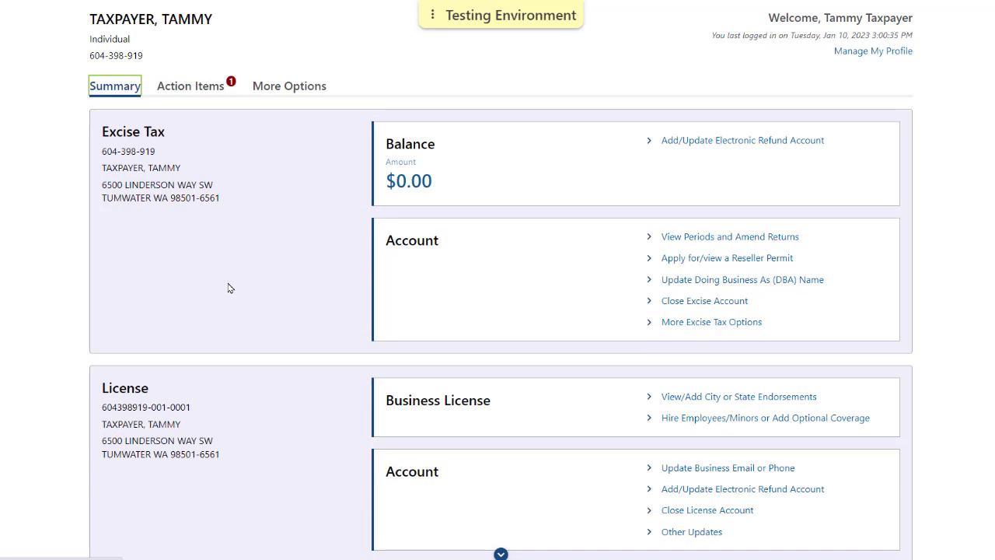